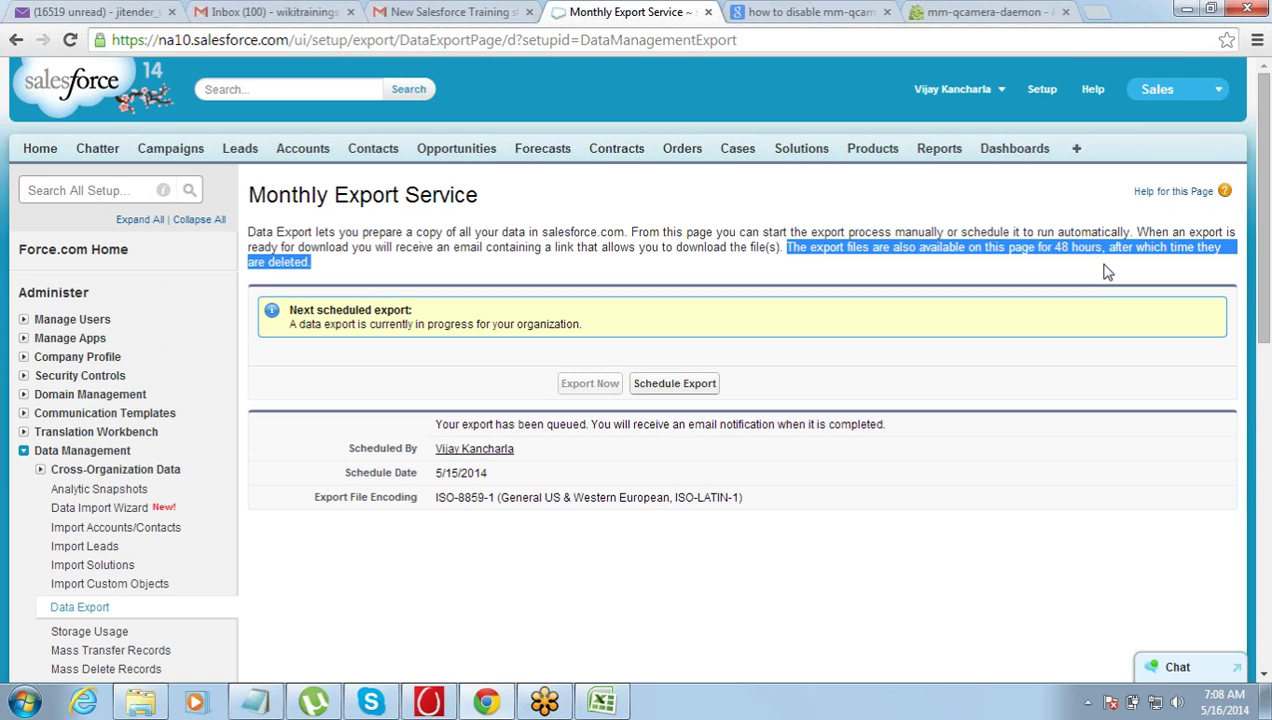
- Switch to the Notepad notes and review the "Import" line and the "Export Data" entry
left_click(1093, 242)
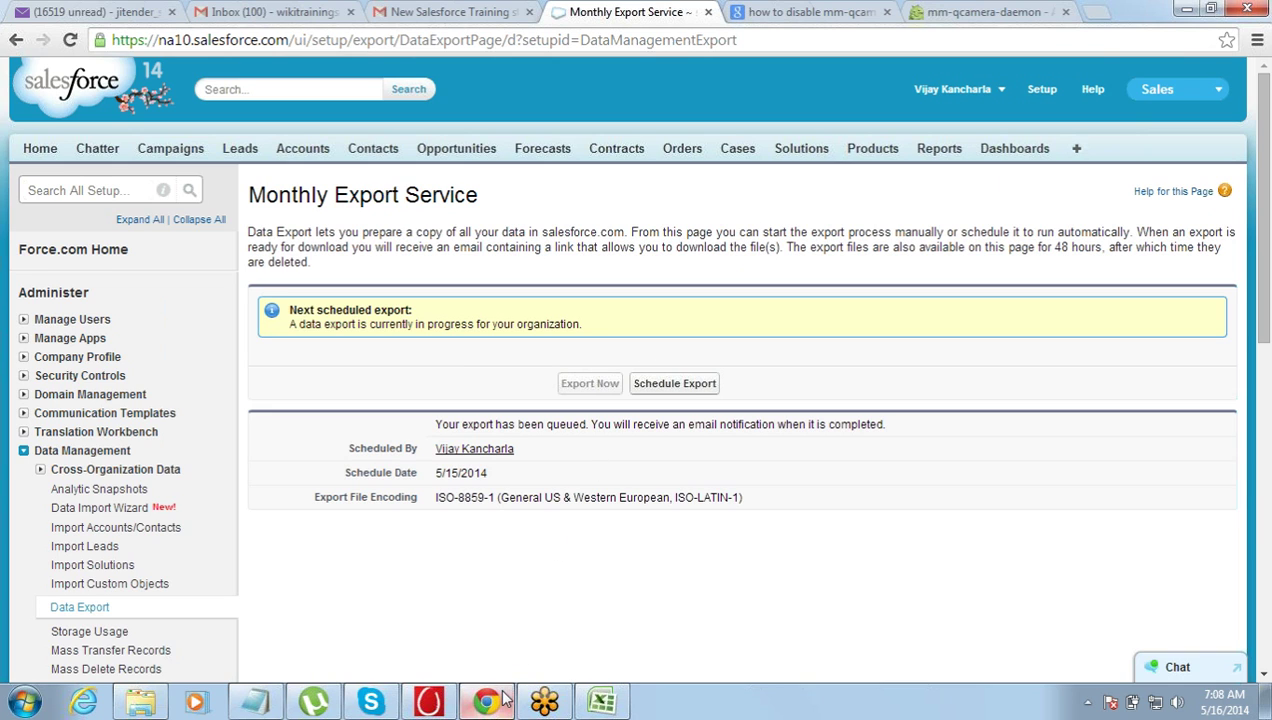
left_click(255, 700)
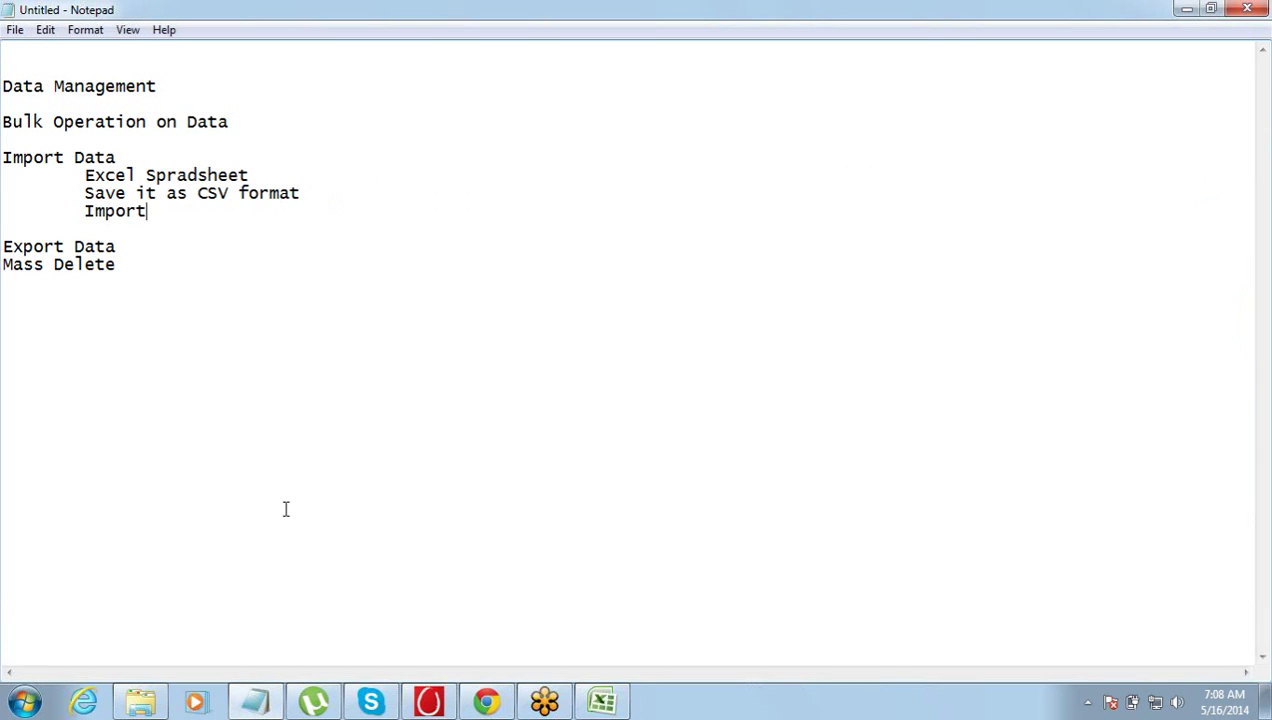
left_click_drag(152, 210, 86, 216)
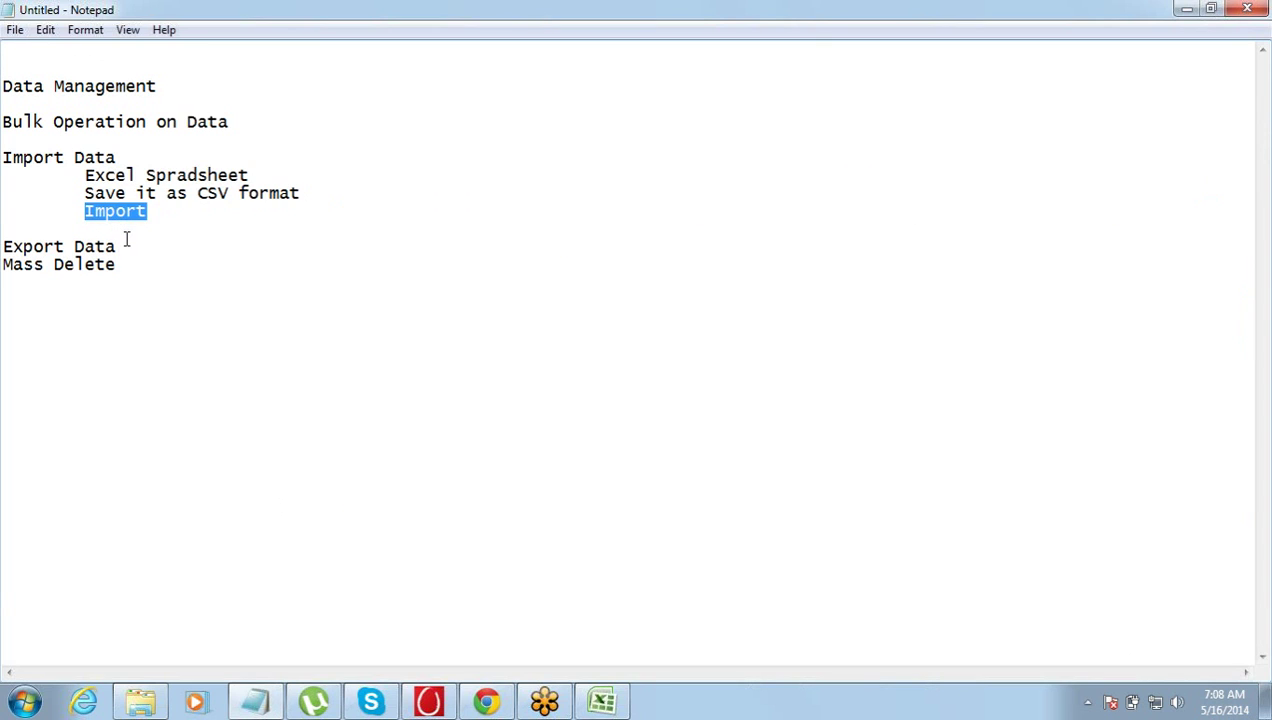
left_click(124, 240)
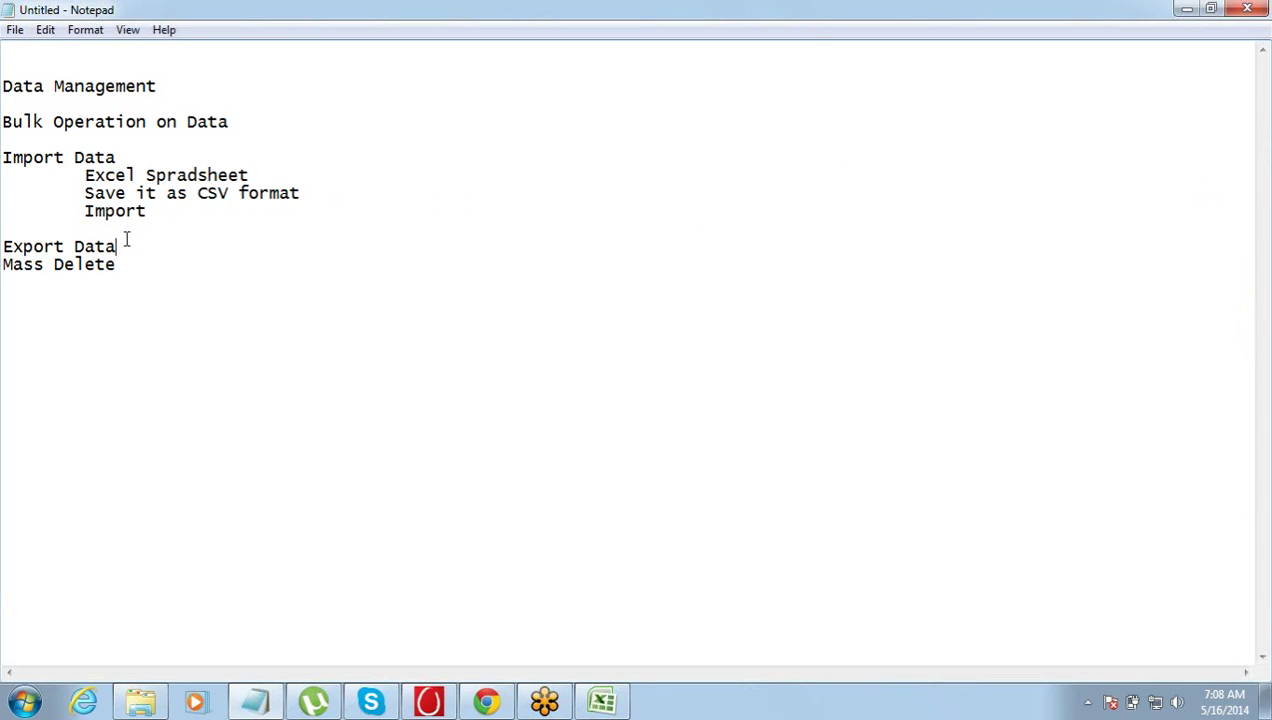
left_click(4, 246)
left_click_drag(4, 246, 165, 247)
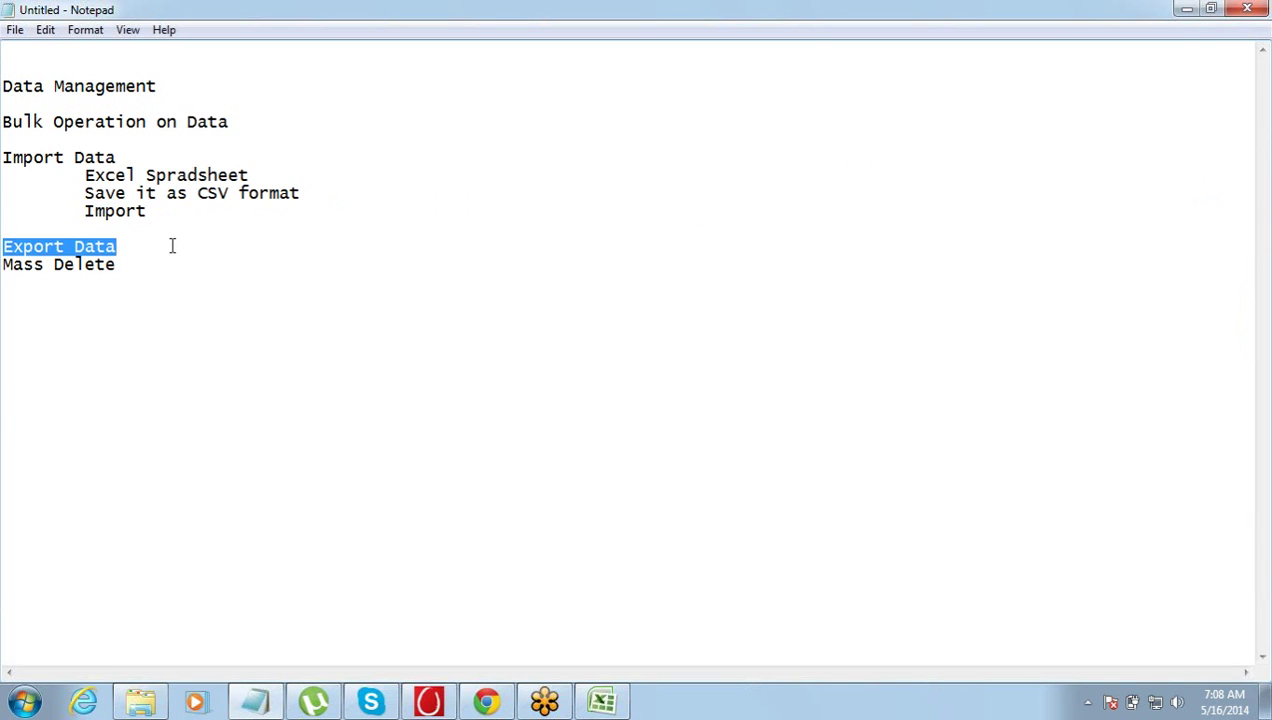
left_click(170, 247)
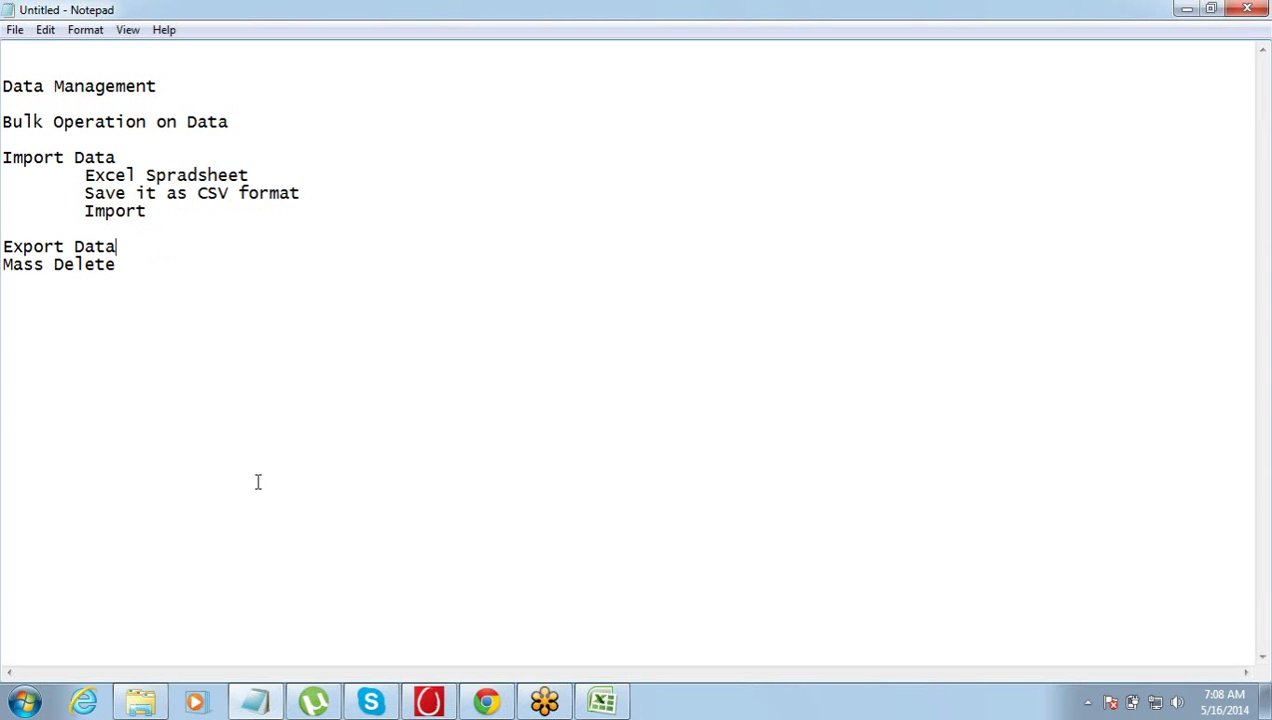
- Check the Salesforce export page in Chrome, then highlight the Import Data section in the Notepad notes
left_click(487, 704)
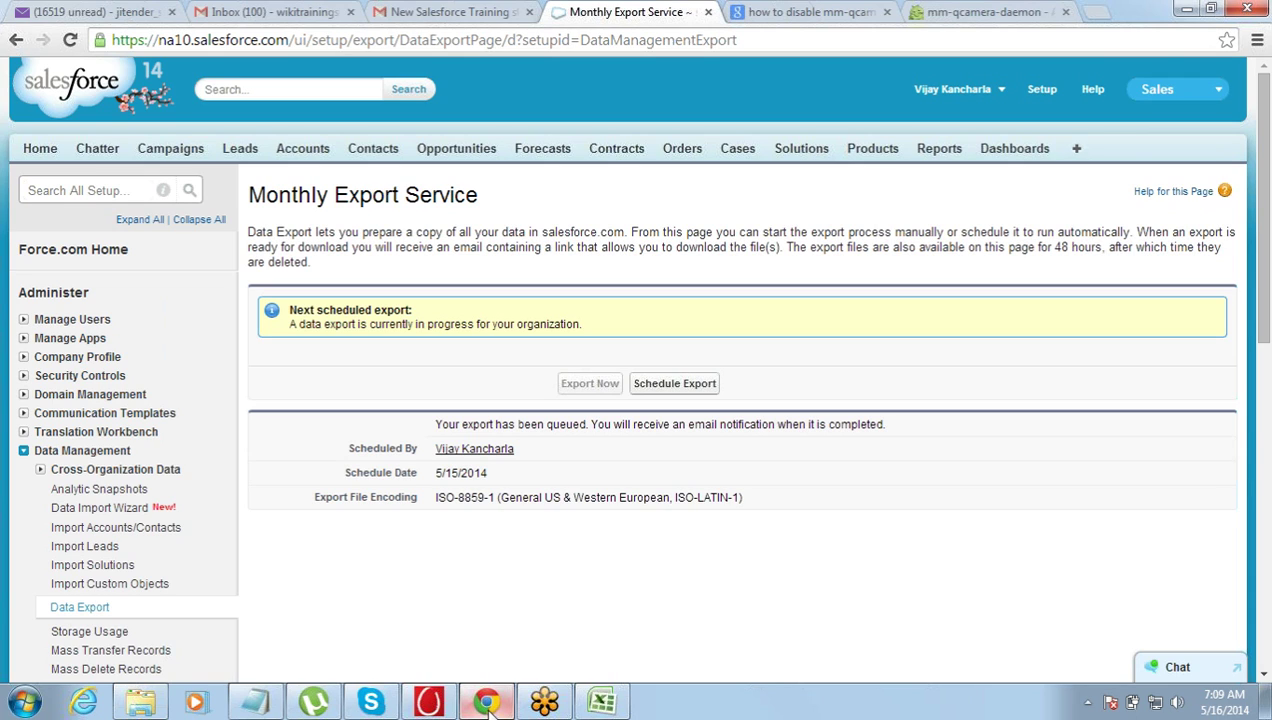
mouse_move(601, 702)
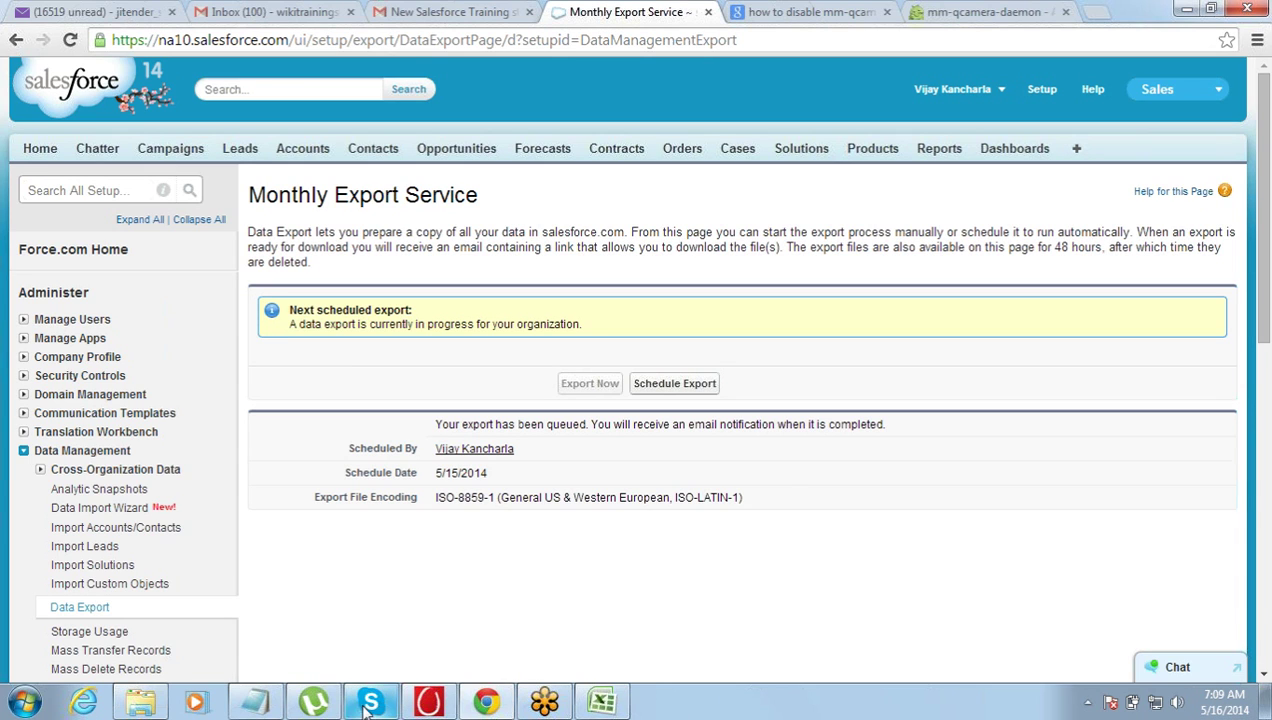
left_click(255, 700)
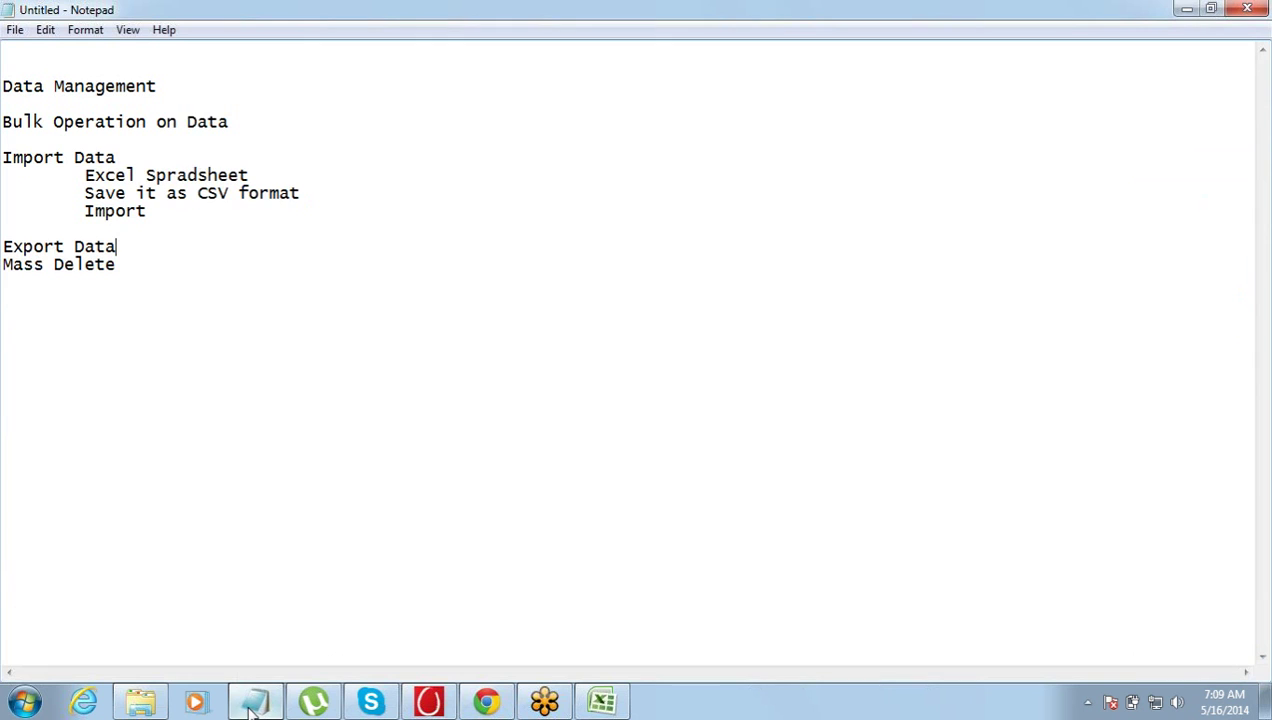
left_click(178, 211)
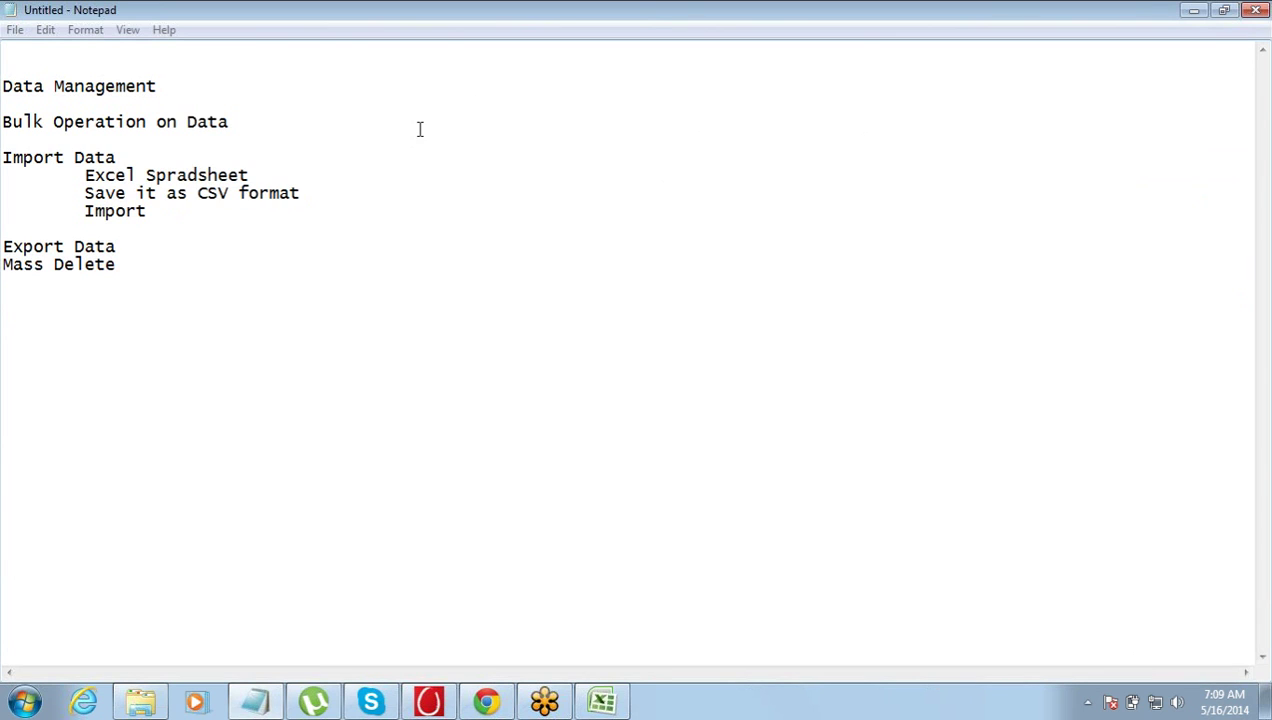
left_click_drag(4, 157, 156, 221)
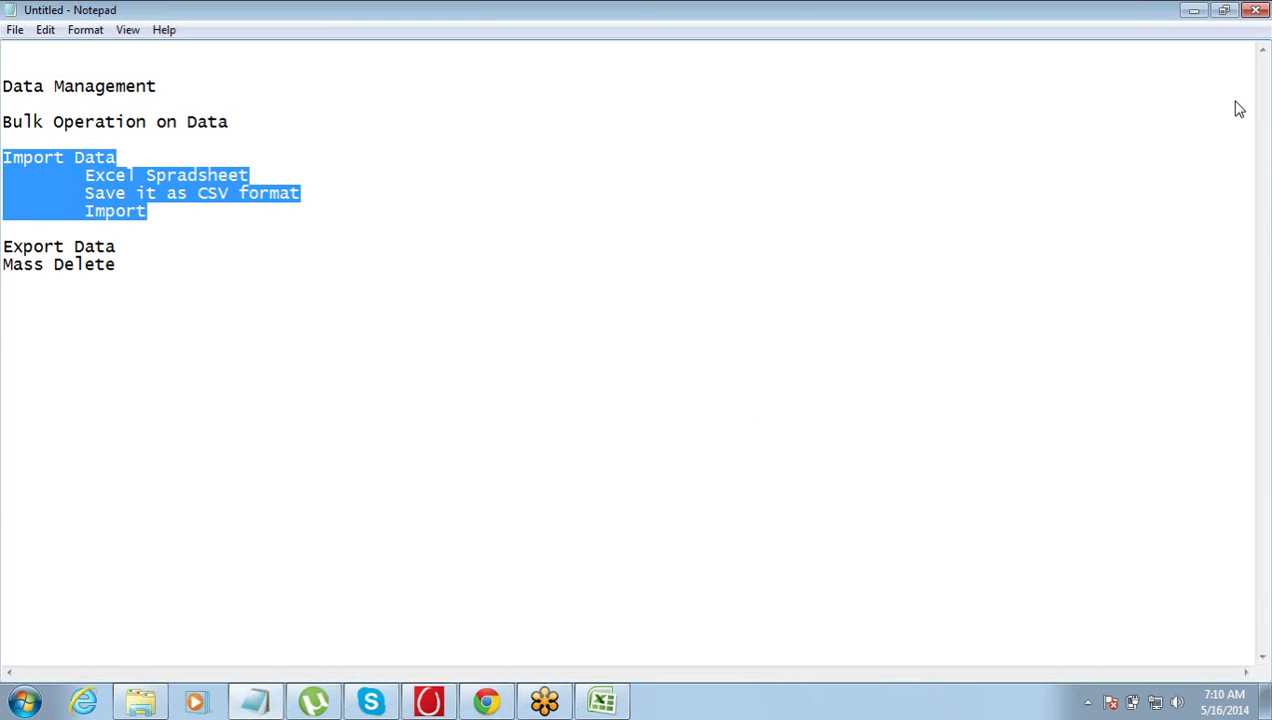
- Switch to the Gmail inbox in Firefox and read the Salesforce message about the finished import of Import_File.csv
left_click(1189, 183)
left_click(1189, 182)
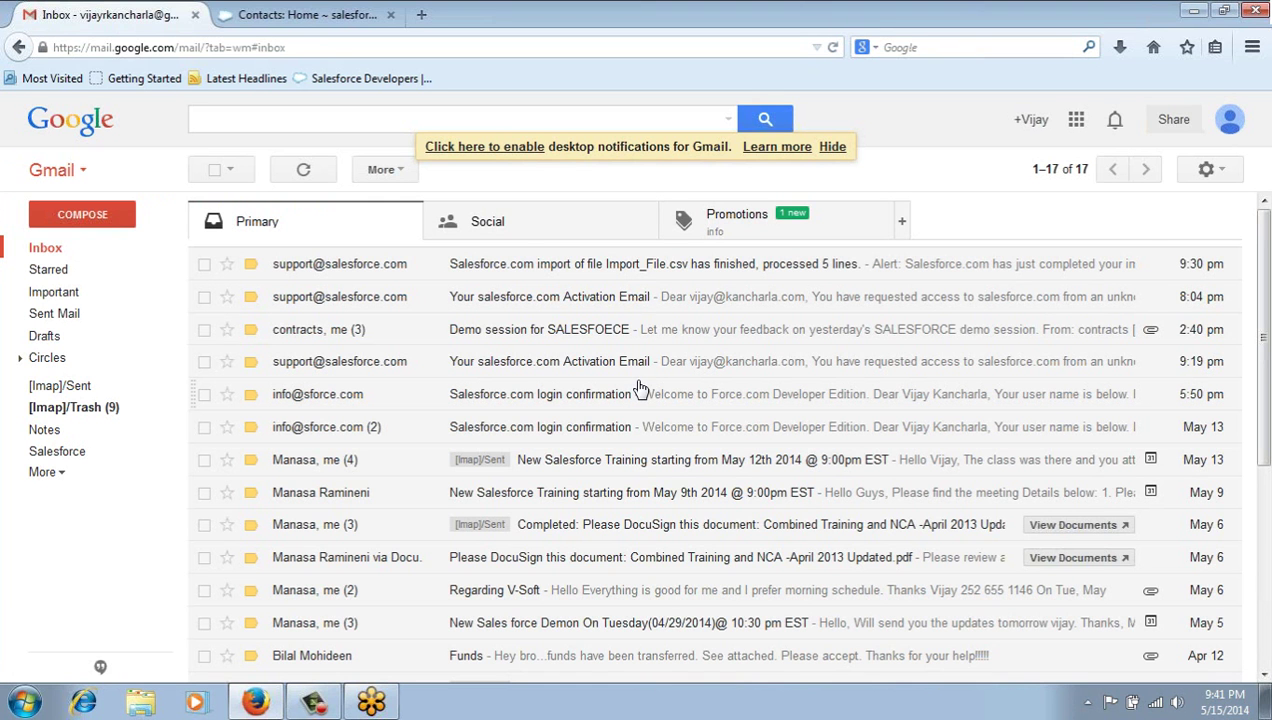
left_click(565, 264)
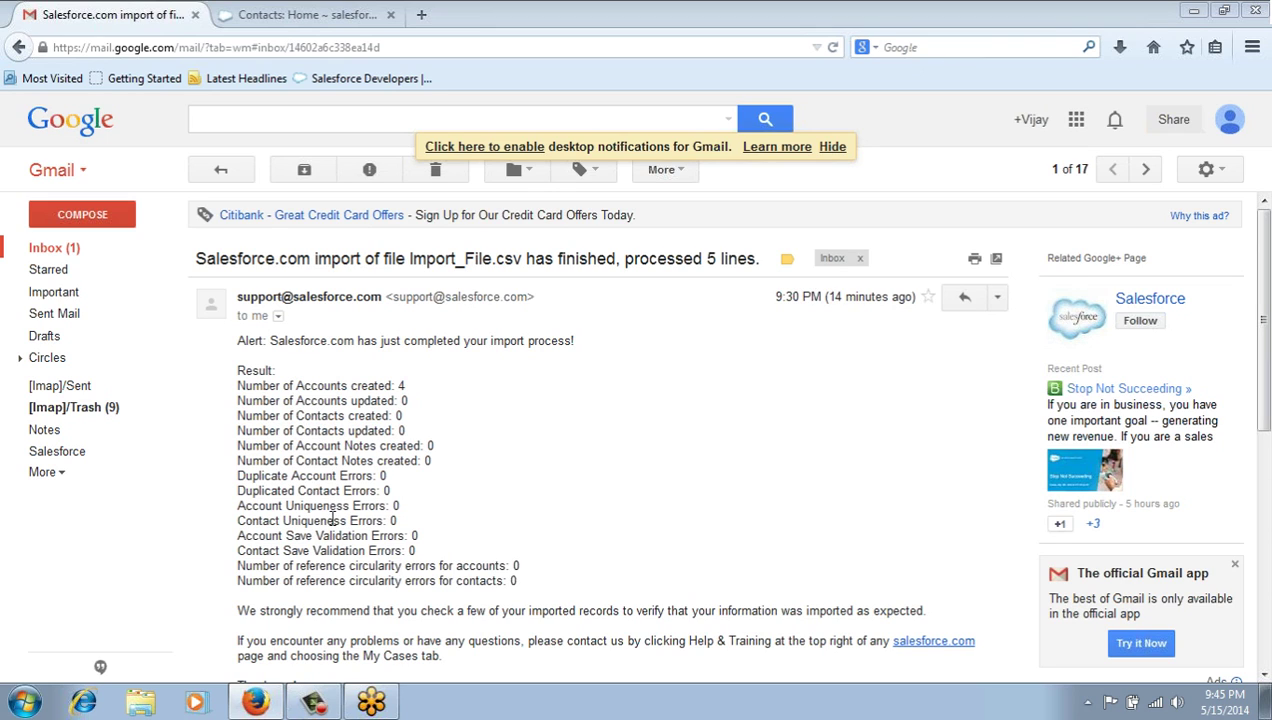
- Return to Salesforce in Chrome and open the Data Loader setup page under Data Management
left_click(370, 703)
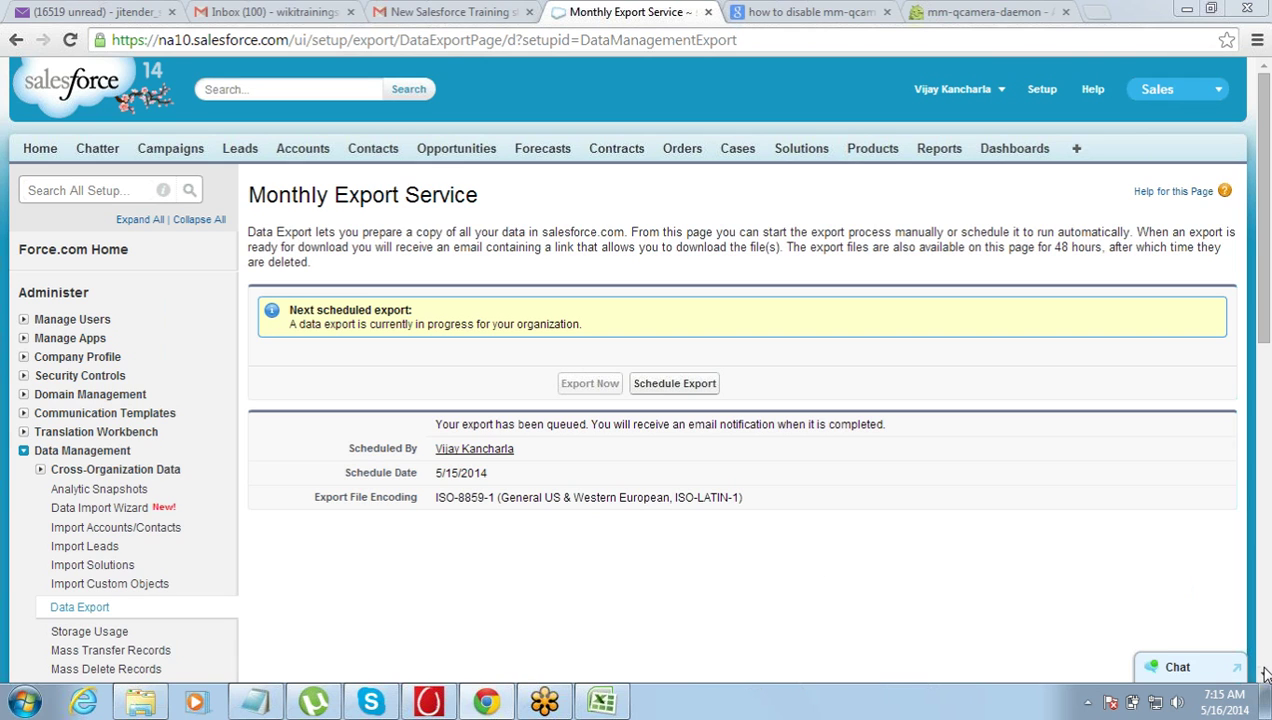
scroll(1265, 678, "down", 2)
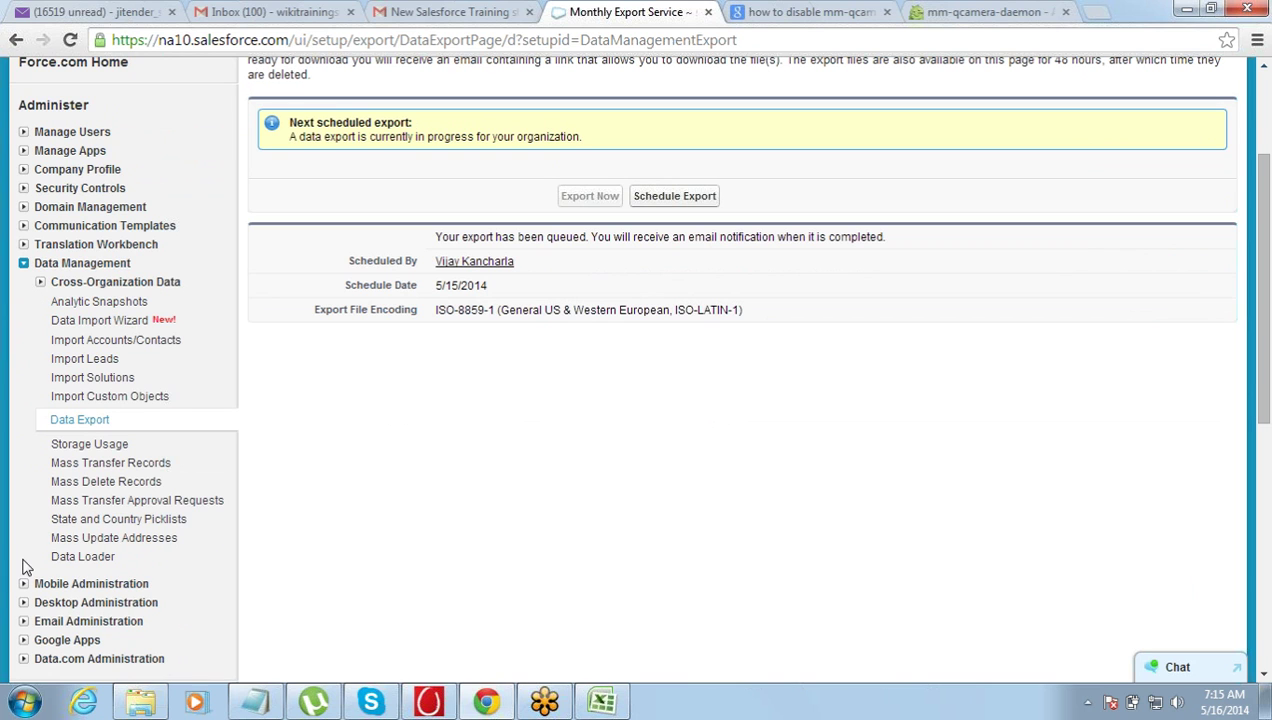
left_click(64, 558)
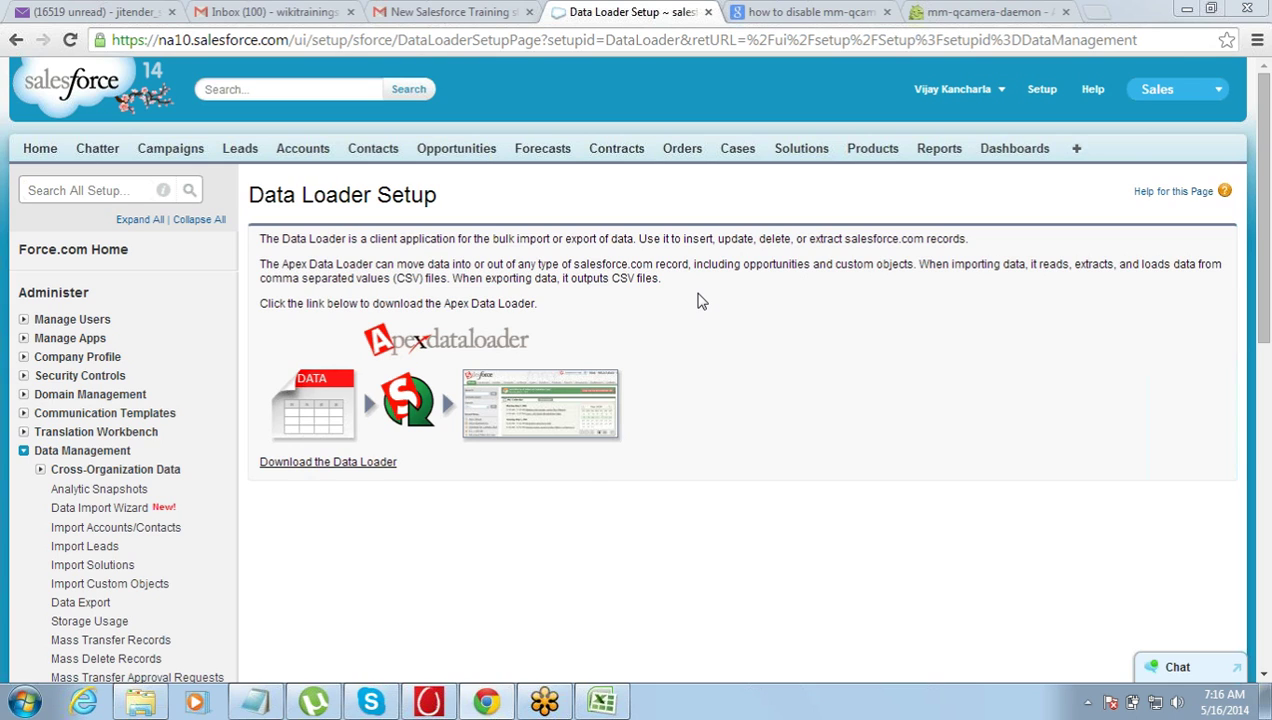
- Switch to Notepad and add the heading "Data Loader:" below "Mass Delete", separated by a blank line
left_click(262, 704)
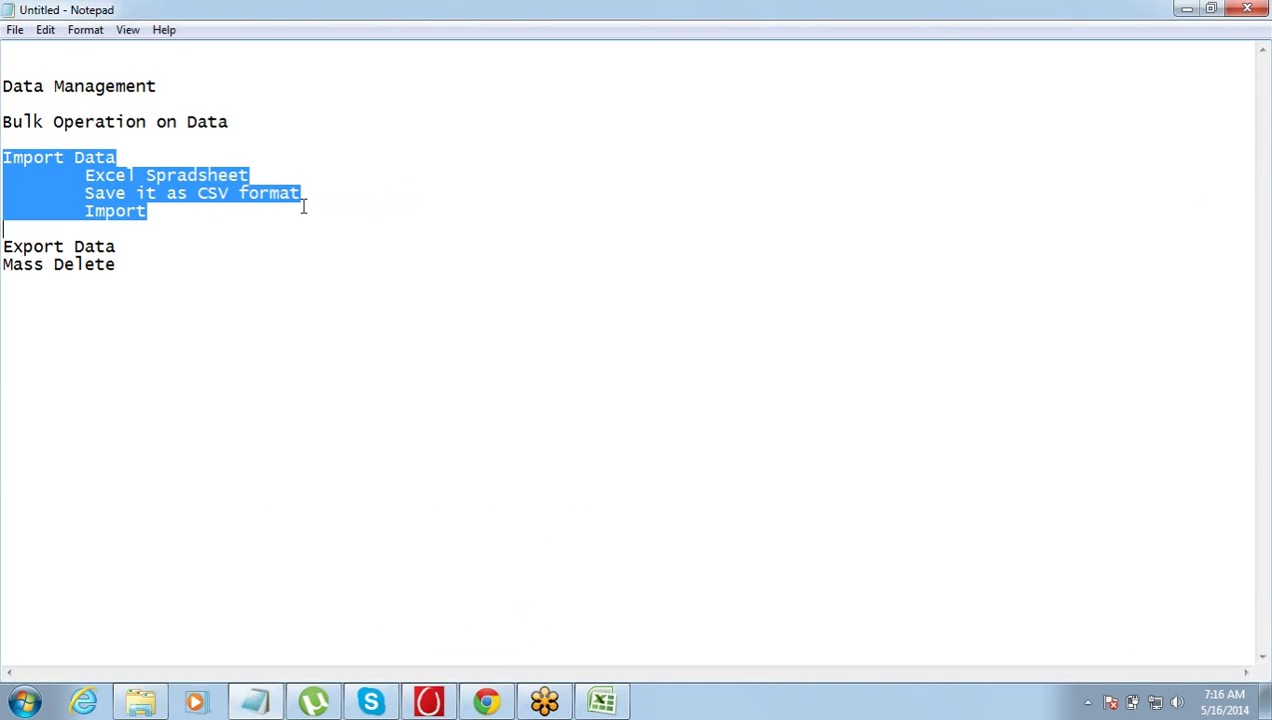
left_click(202, 255)
key("Down")
key("Return")
key("Return")
type("Data")
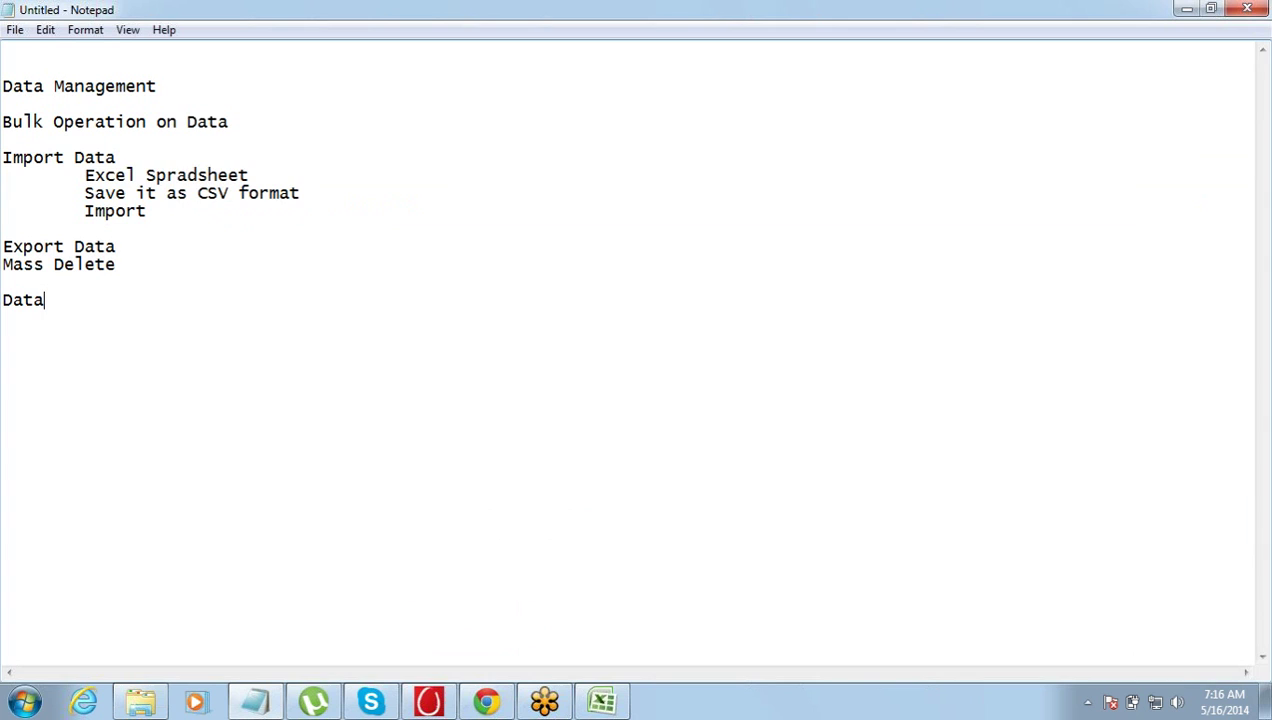
type(" T")
key("BackSpace")
type("Loader:")
- Add the indented line "Provides detailed Logs" under the Data Loader heading
key("Return")
key("Tab")
type("Provides ")
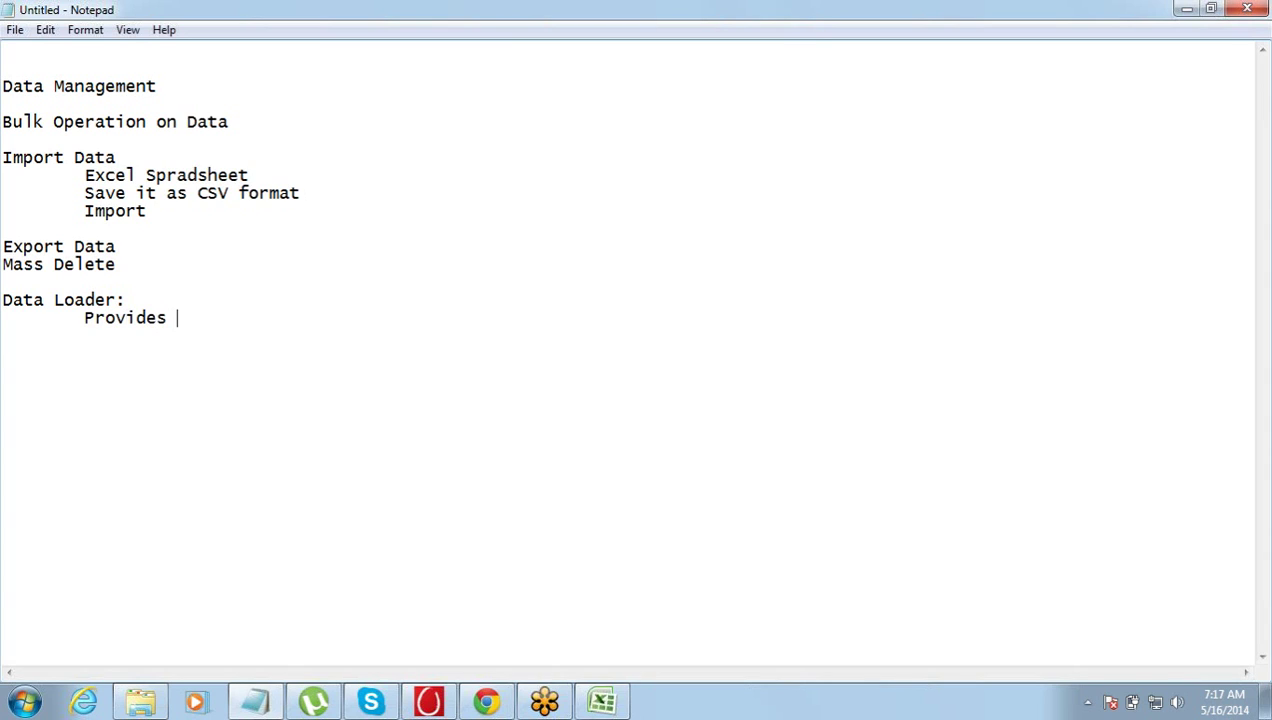
type("detailed Logs")
- Start a second indented line beginning with "Ca" below "Provides detailed Logs"
key("Return")
key("Tab")
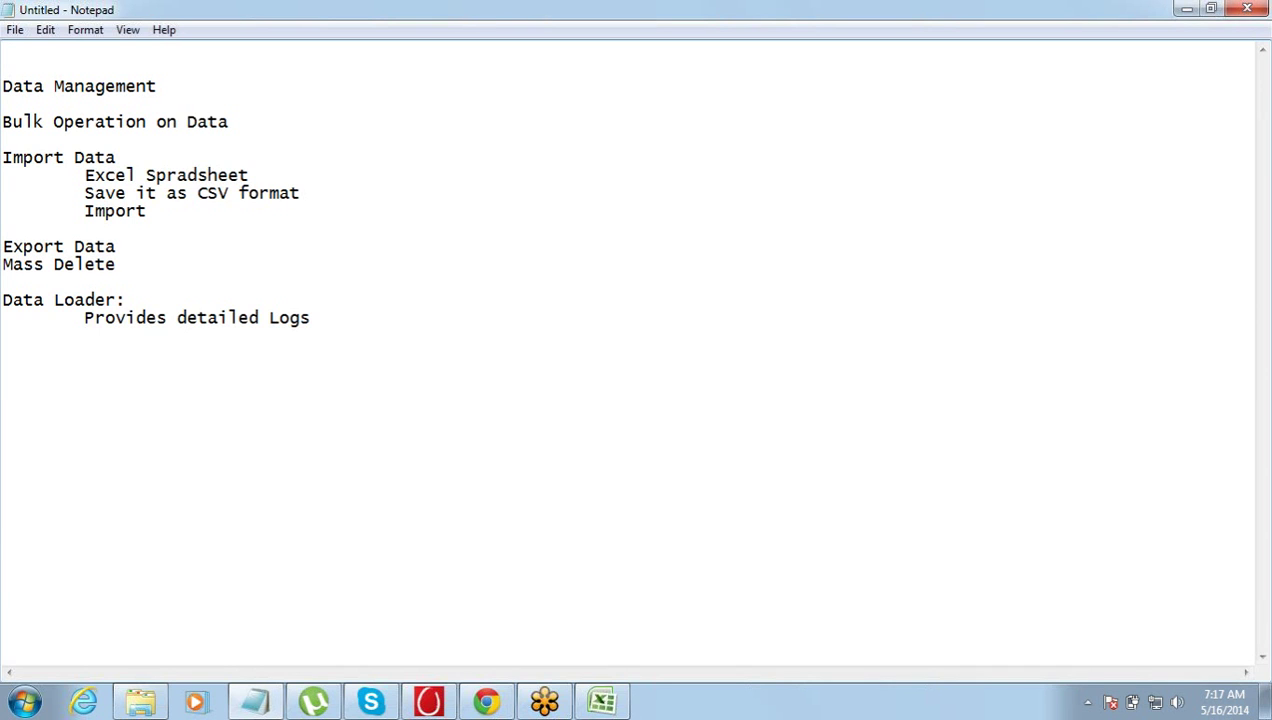
key("alt+Tab")
key("alt+Tab")
type("Ca Imp")
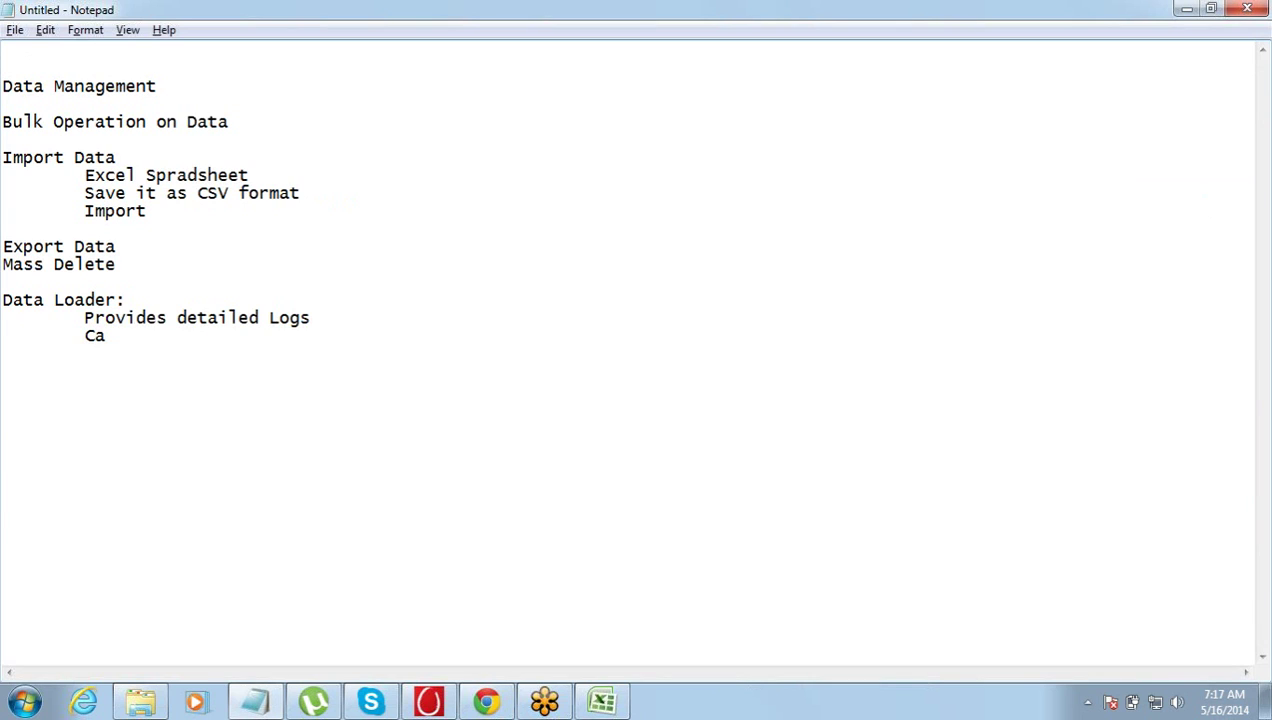